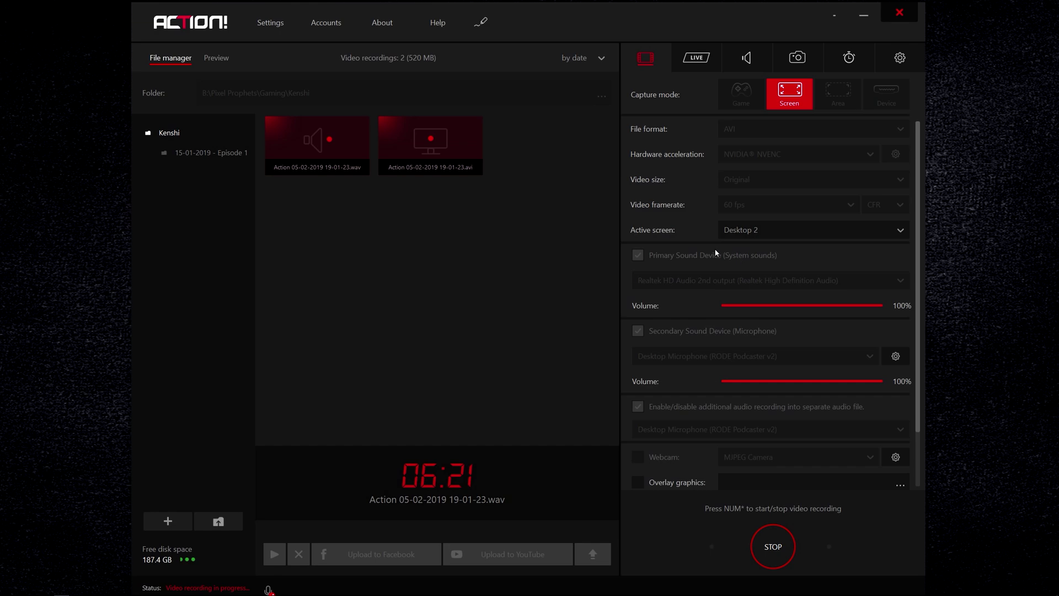
Step: Open the Secondary Sound Device (Microphone) settings and toggle the noise reduction checkbox
scroll(676, 190, down, 1)
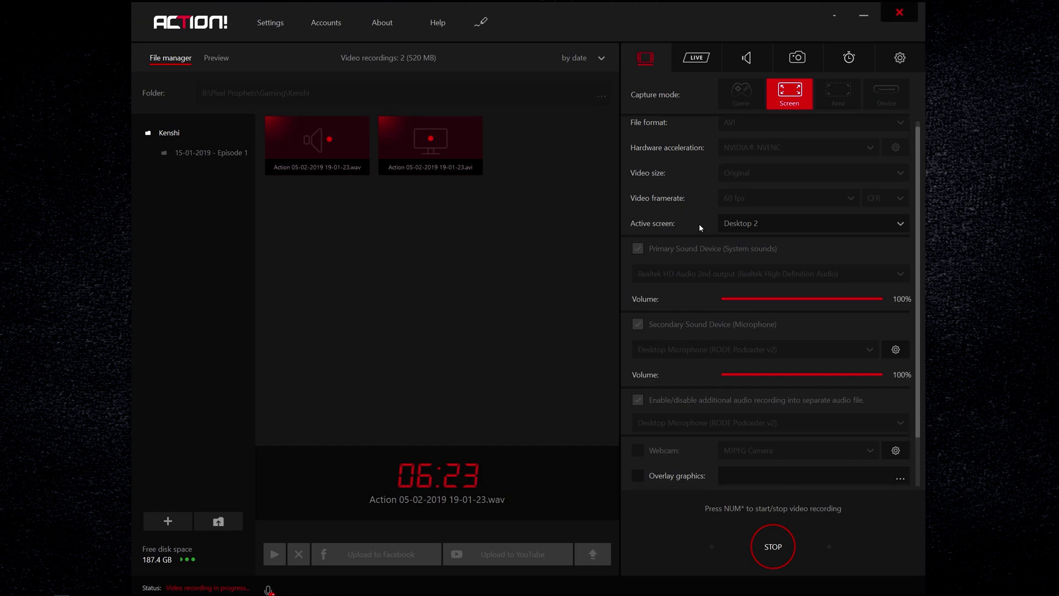
scroll(690, 206, down, 1)
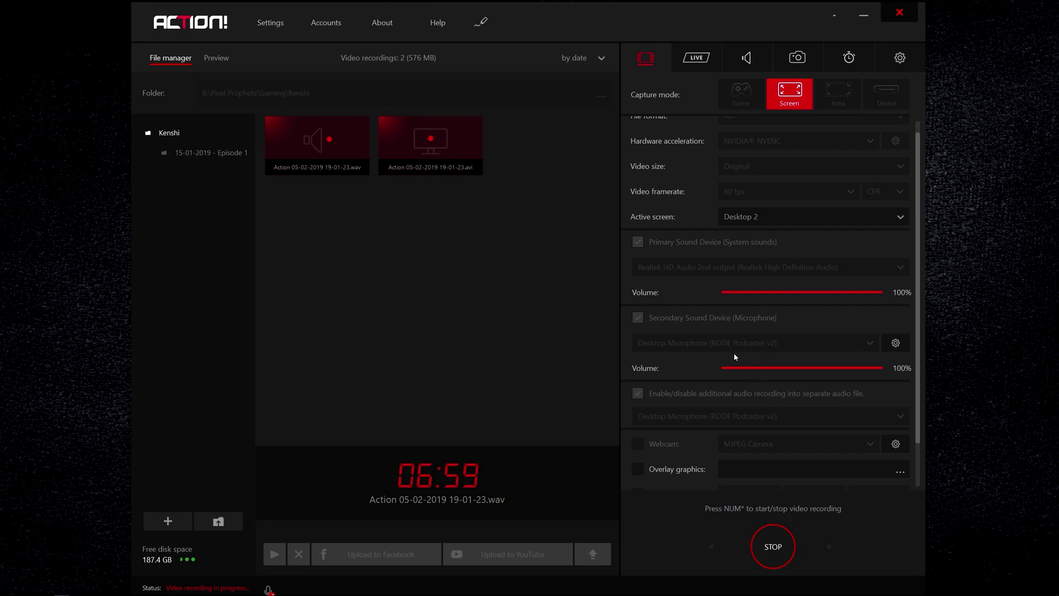
scroll(674, 271, down, 2)
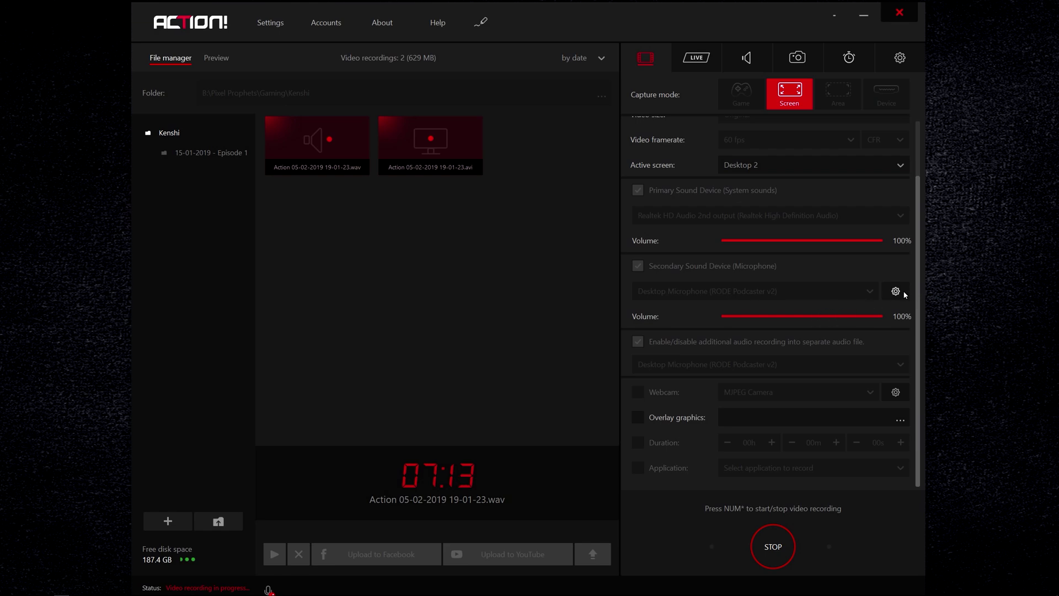
click(895, 292)
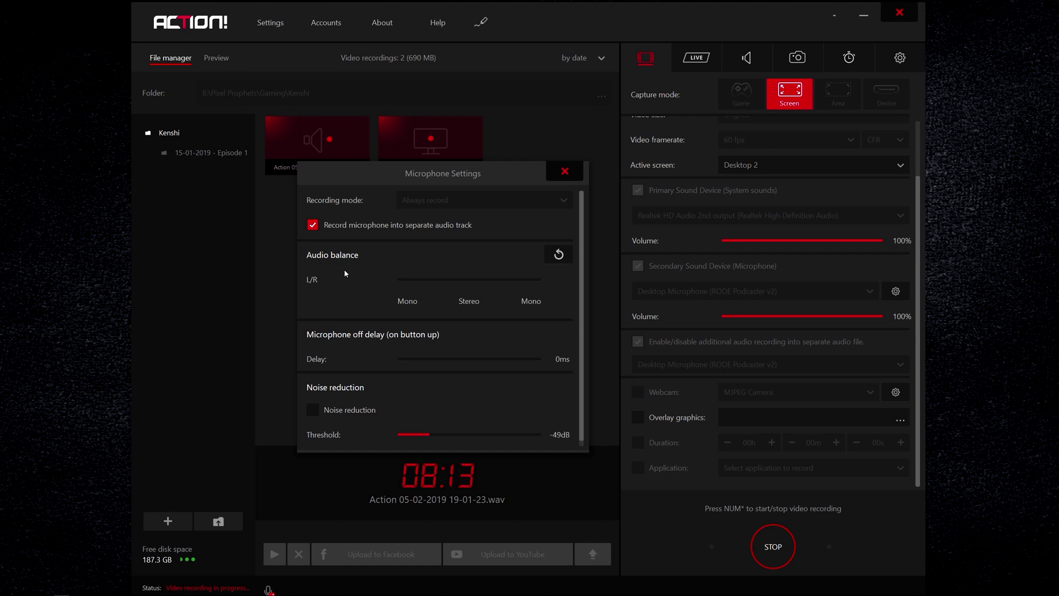
scroll(454, 382, down, 1)
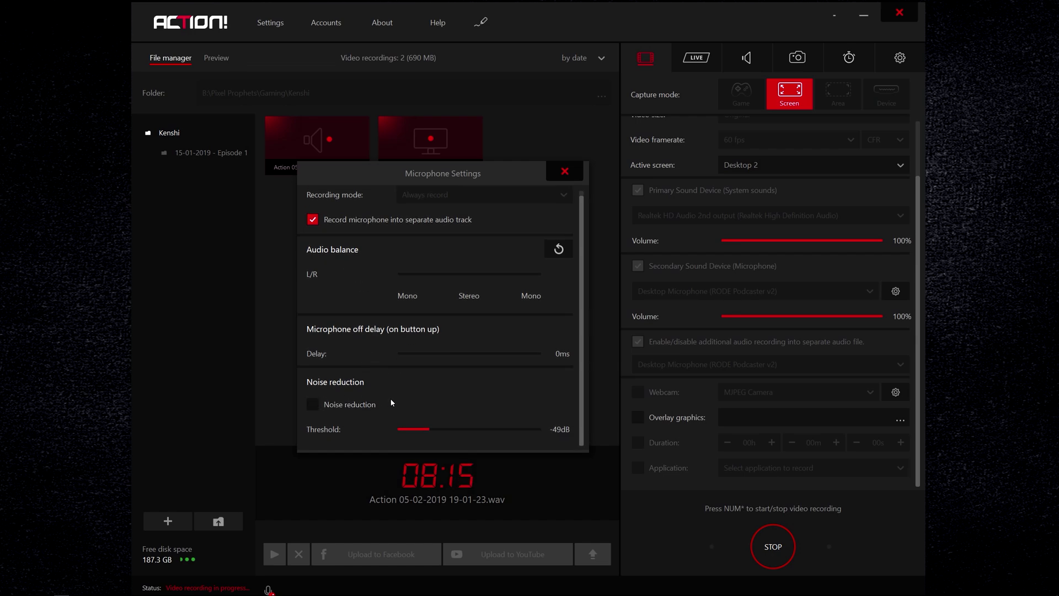
click(311, 406)
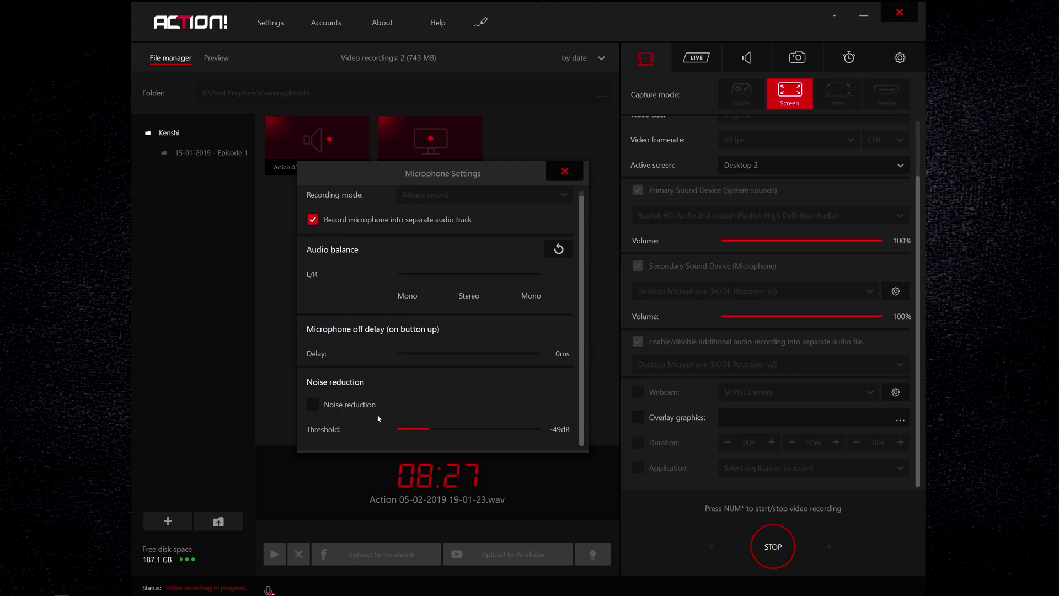
Step: Enable microphone noise reduction with its threshold at -30dB, then close Microphone Settings
click(333, 406)
click(315, 407)
drag(430, 433, 484, 434)
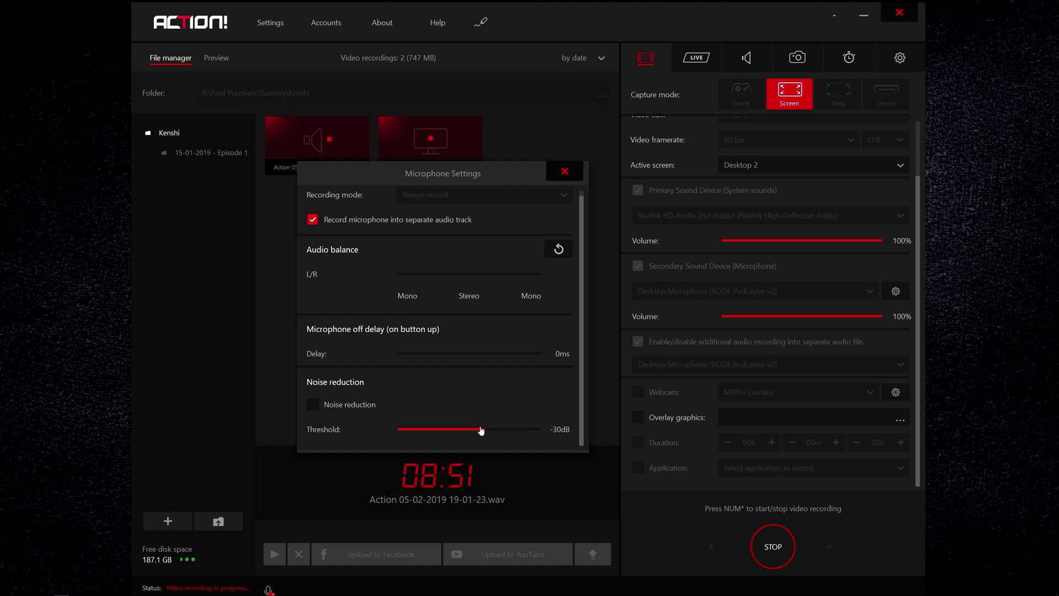
click(365, 409)
click(319, 406)
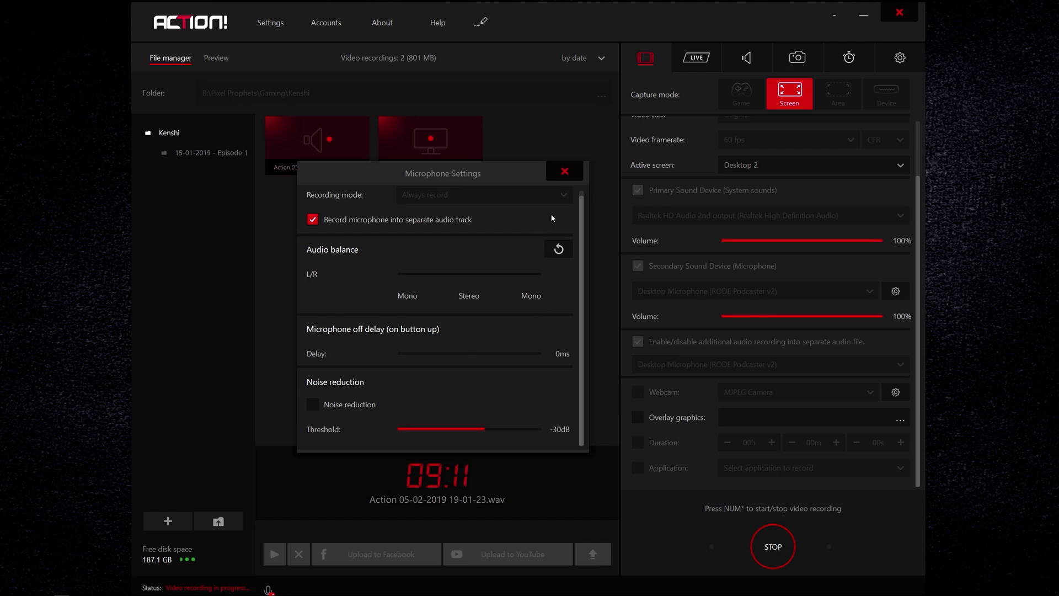
click(565, 171)
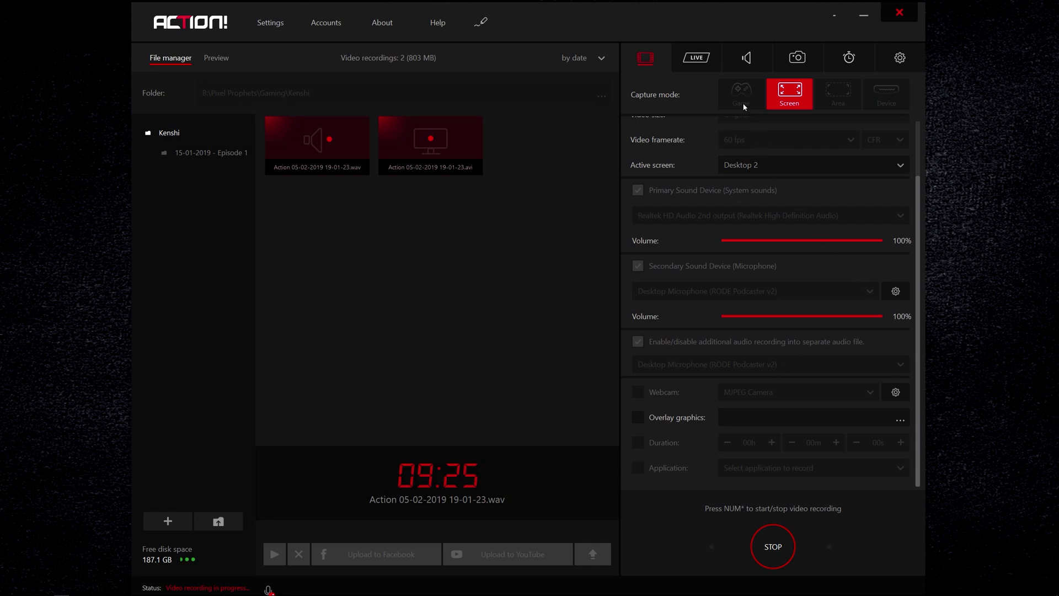
Step: On the Audio Recording tab, keep WAV as the output format
click(747, 58)
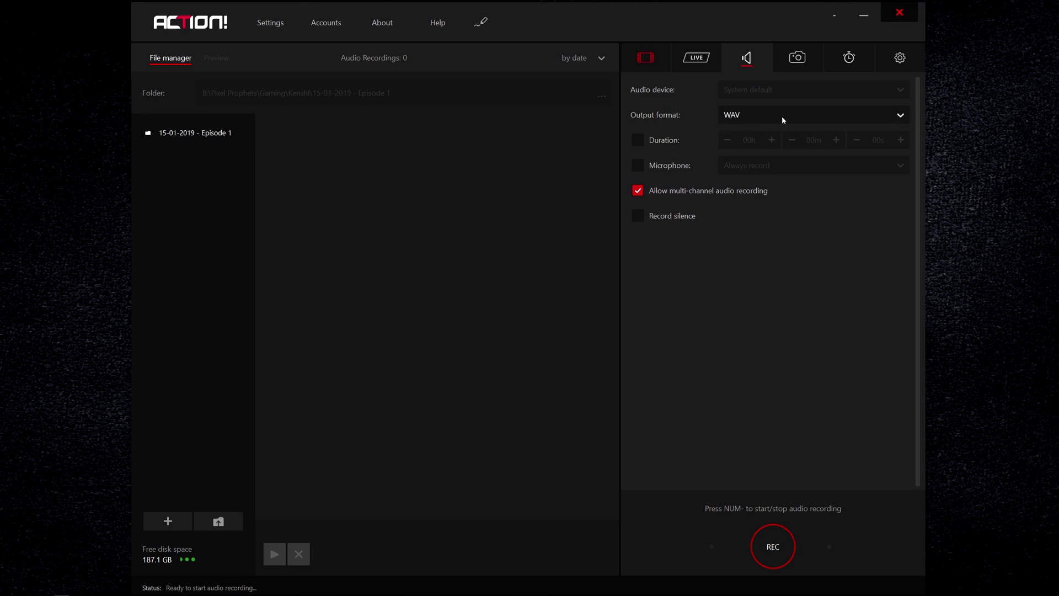
click(754, 117)
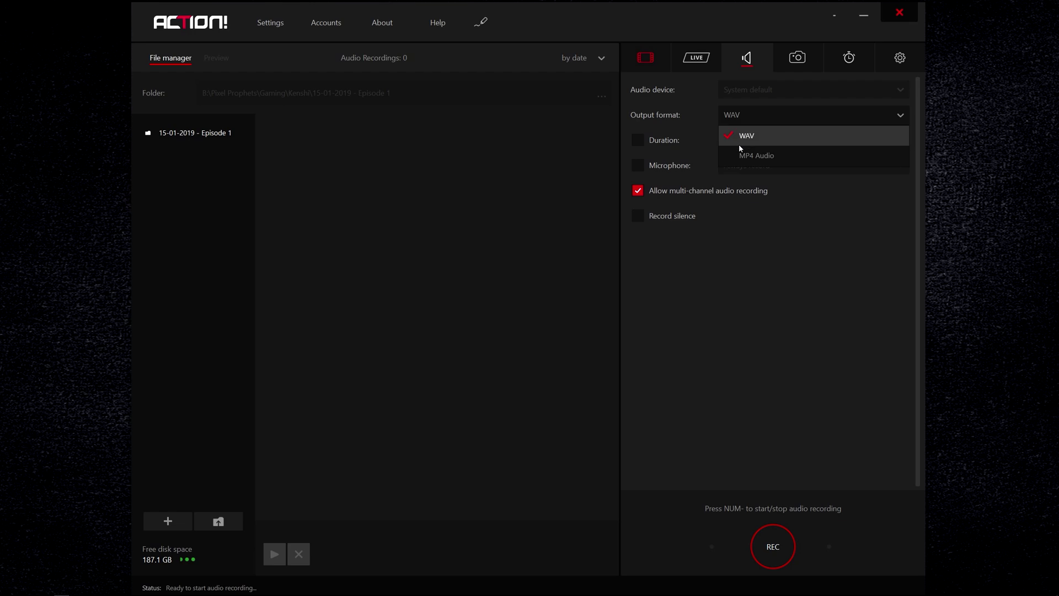
click(699, 114)
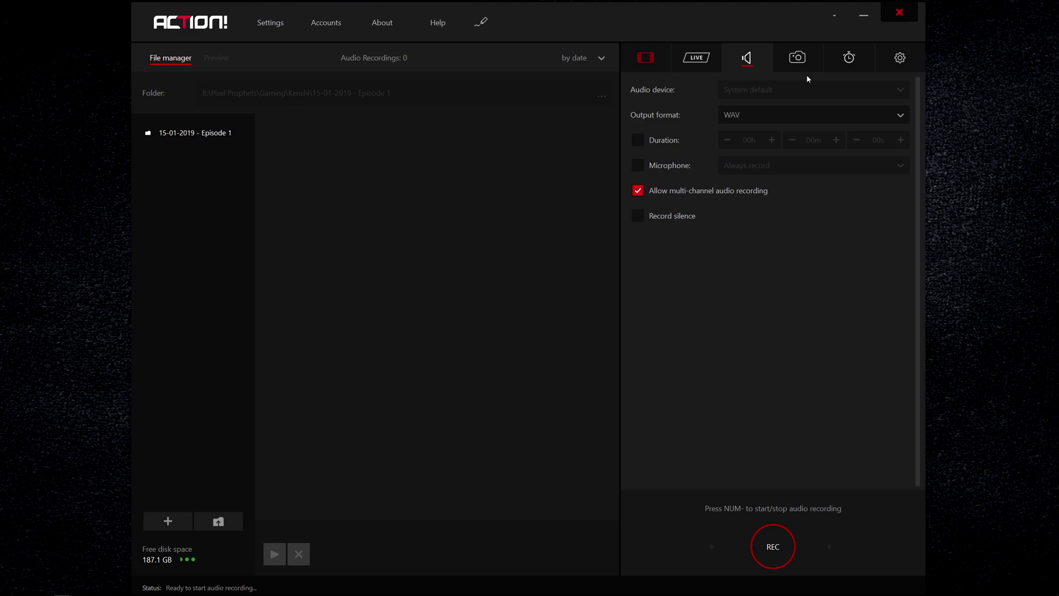
click(896, 61)
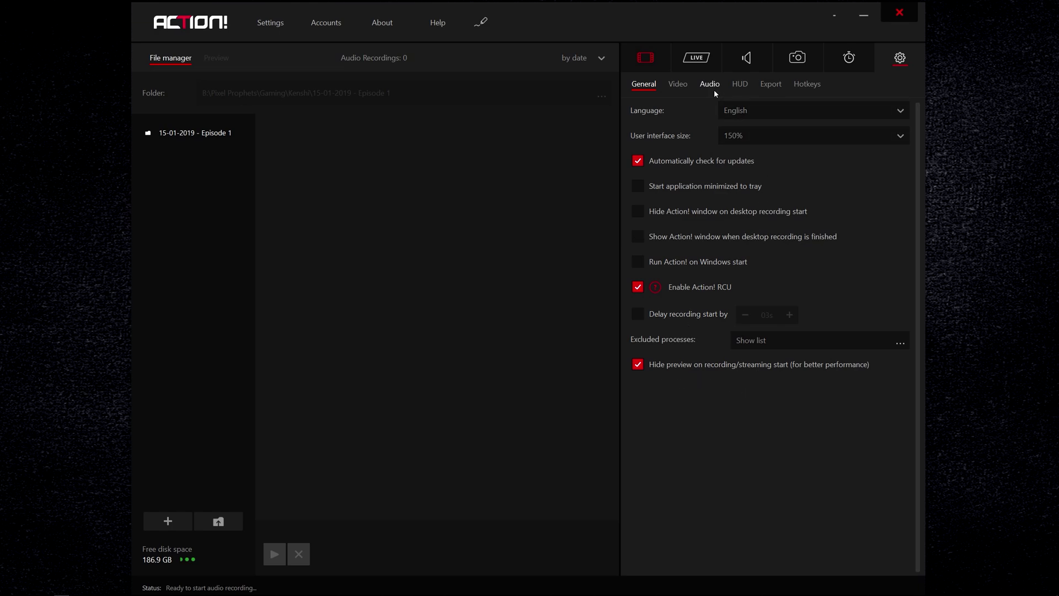
Step: On the Video tab, review the Input range options, leaving 0-255 (Full) selected
click(677, 87)
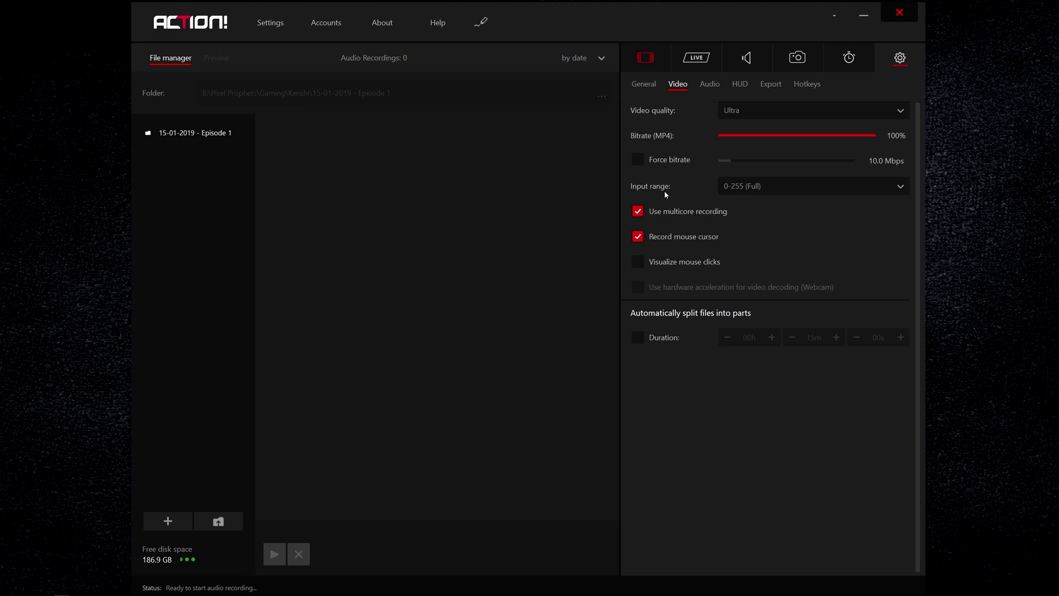
click(758, 188)
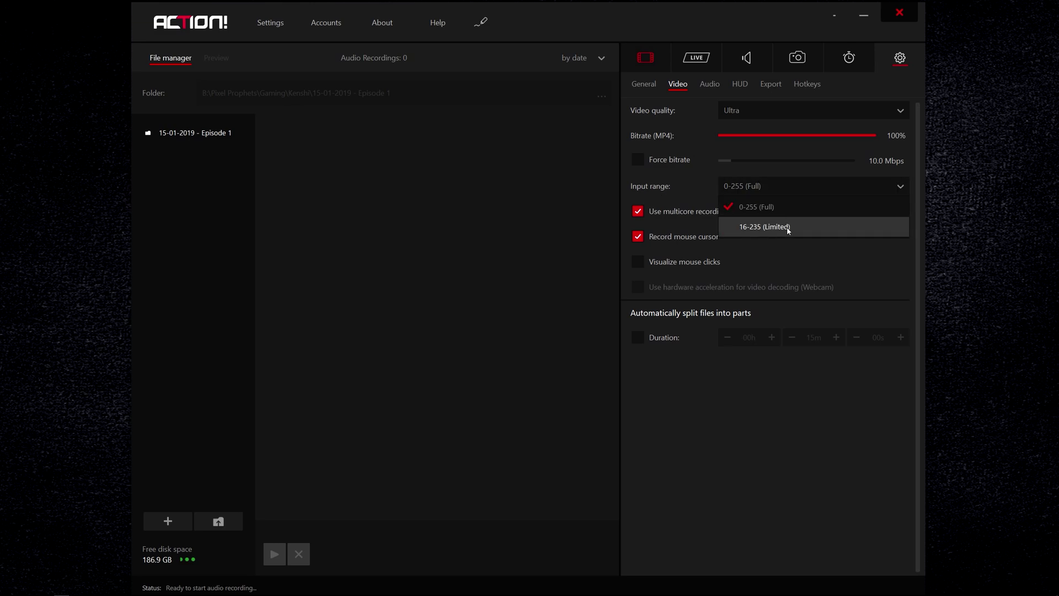
click(800, 260)
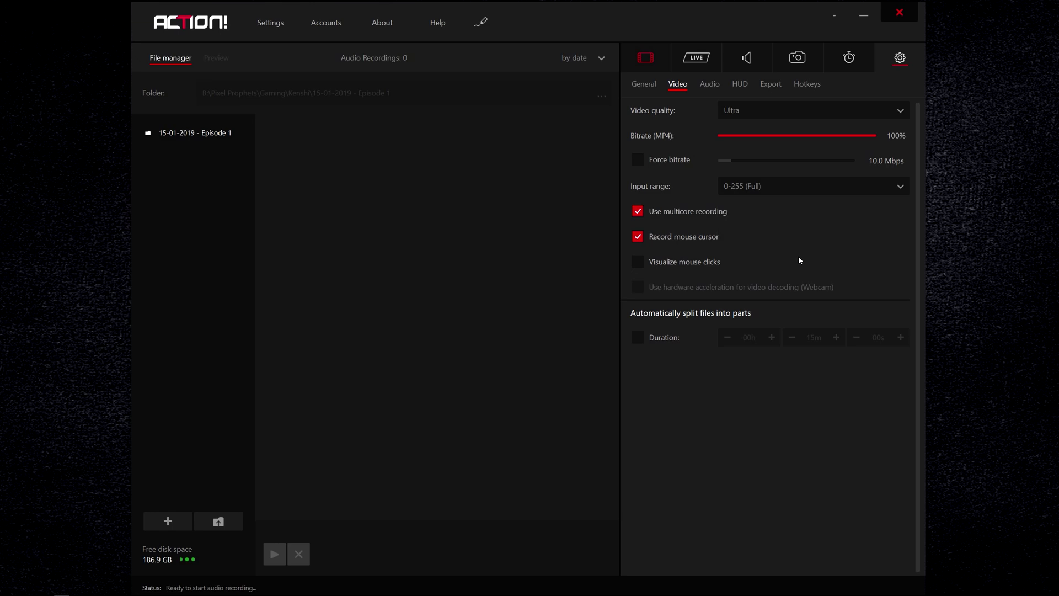
click(776, 188)
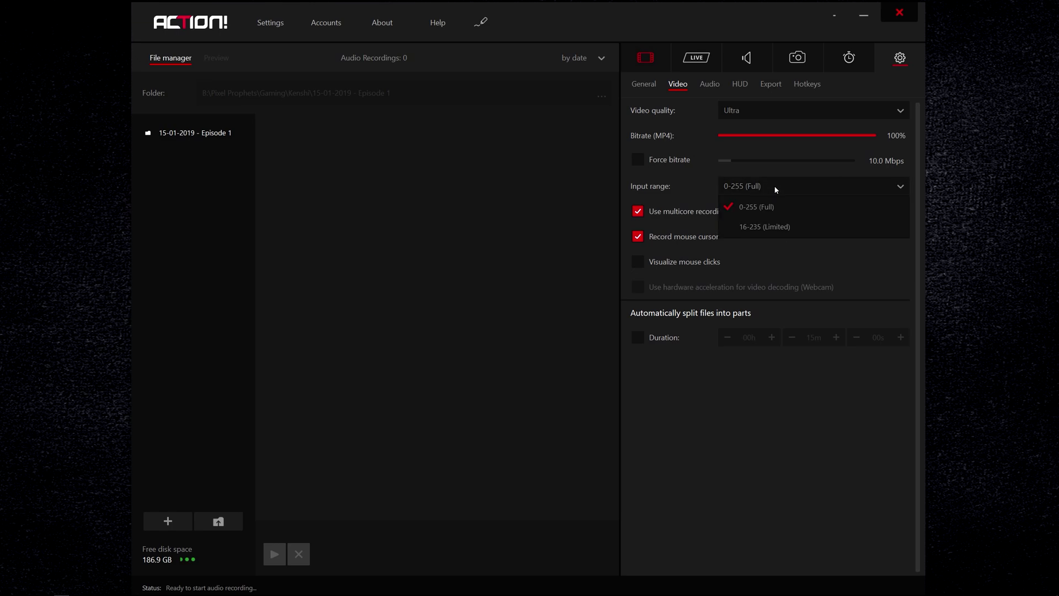
Step: Close the Input range list with 0-255 (Full) still selected
click(779, 254)
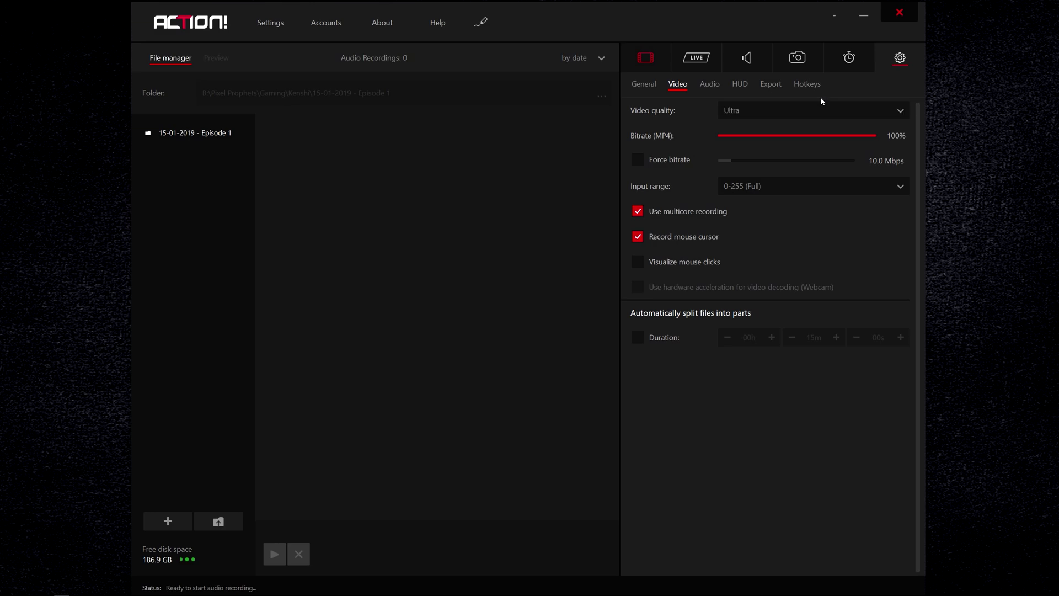
Step: On the Audio tab, review the AAC Bitrate choices and keep it at Default
click(715, 85)
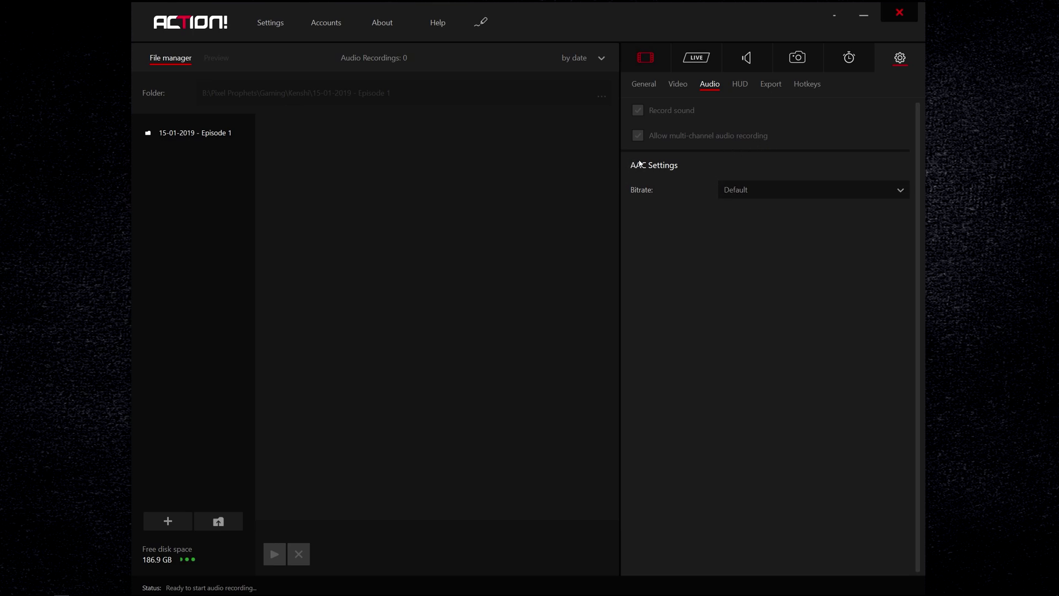
click(757, 191)
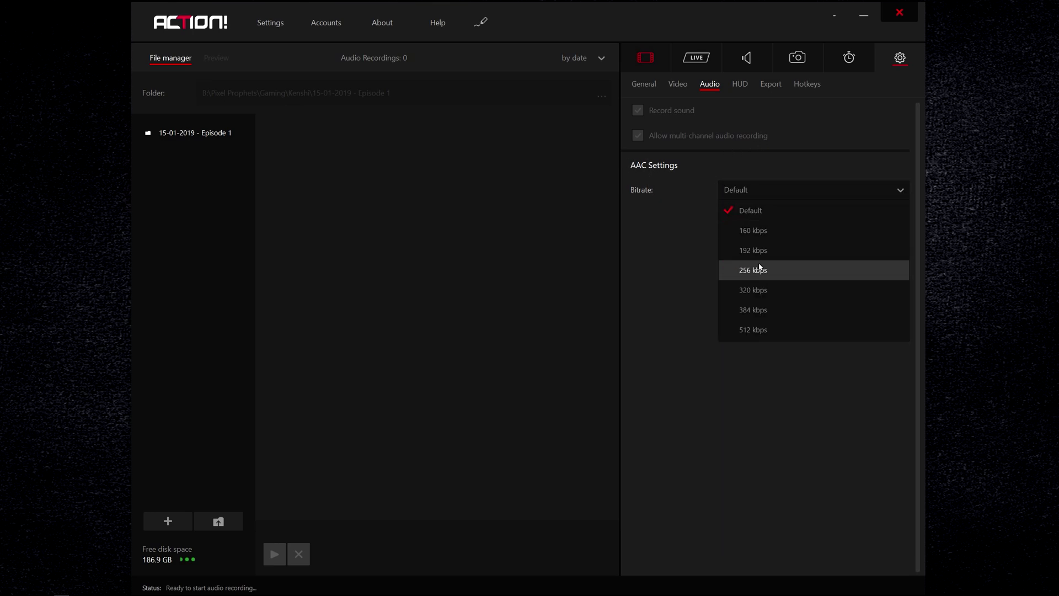
click(694, 232)
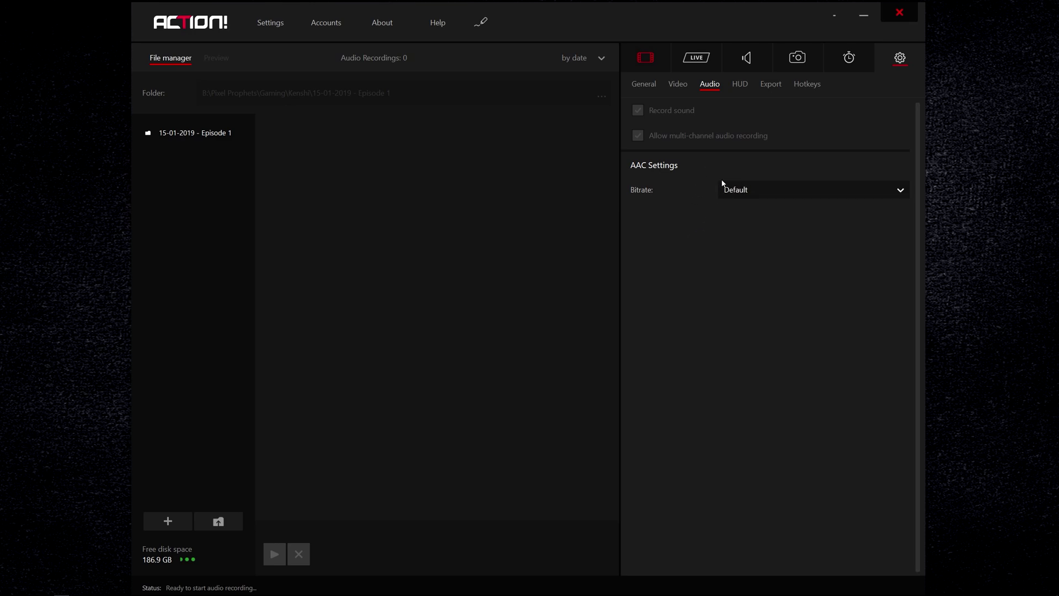
Step: Show the HUD tab with 92% opacity and Bottom Right startup position
click(740, 83)
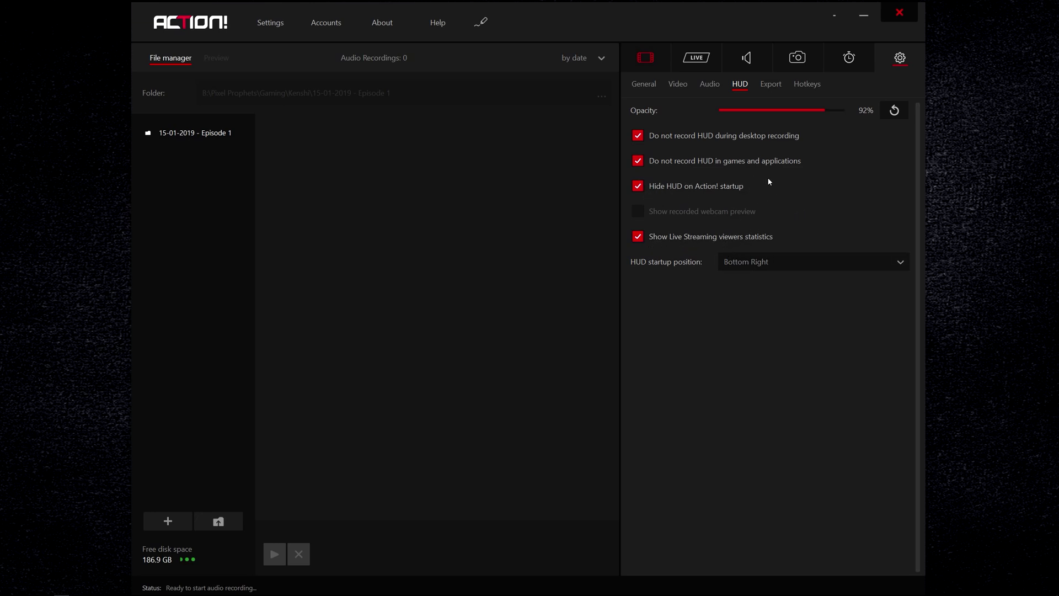
Step: On the Export tab, check the hardware encoders, keeping NVIDIA NVENC
click(775, 88)
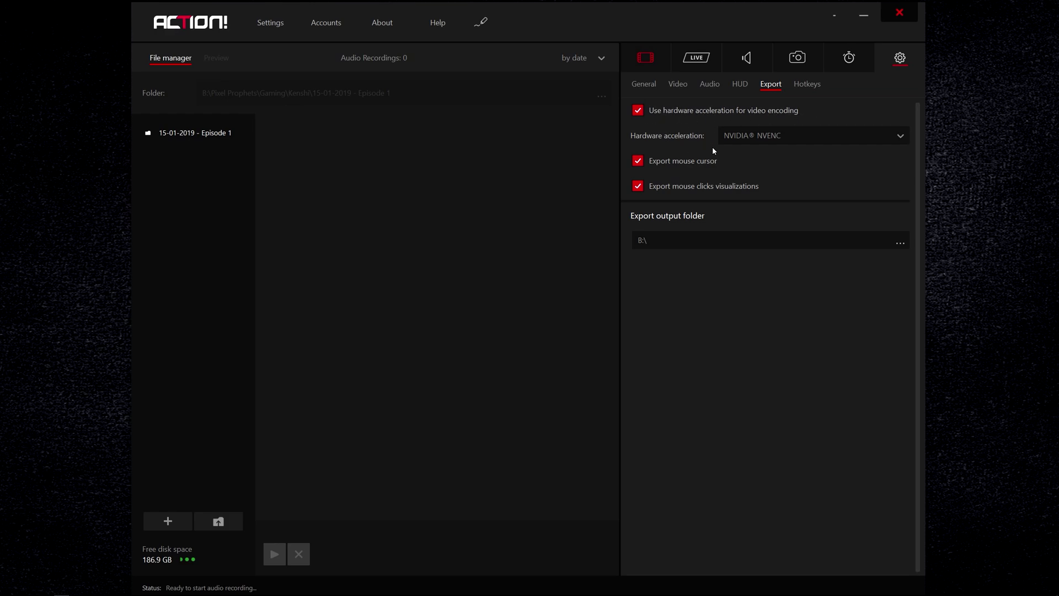
click(775, 137)
Step: On the Hotkeys tab, select the Reset average framerate shortcut field for reassignment
click(809, 86)
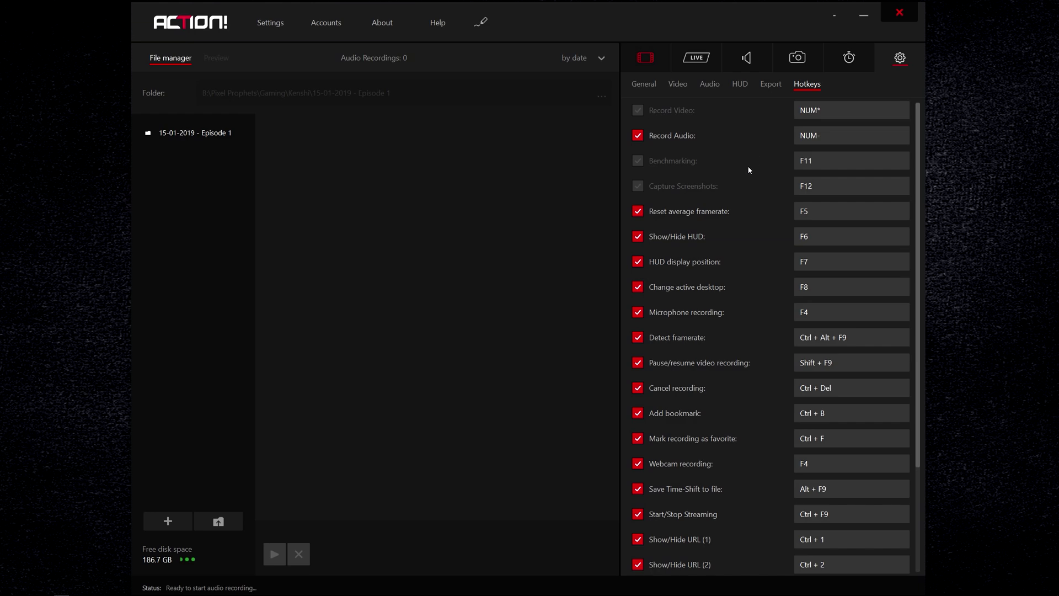
click(820, 214)
scroll(742, 196, down, 1)
scroll(742, 195, down, 2)
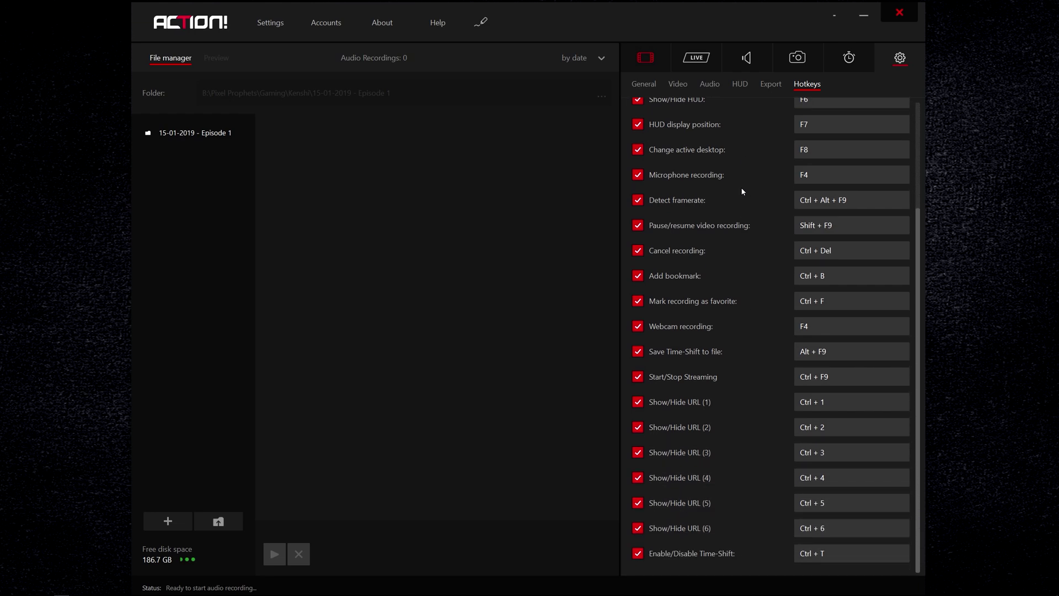